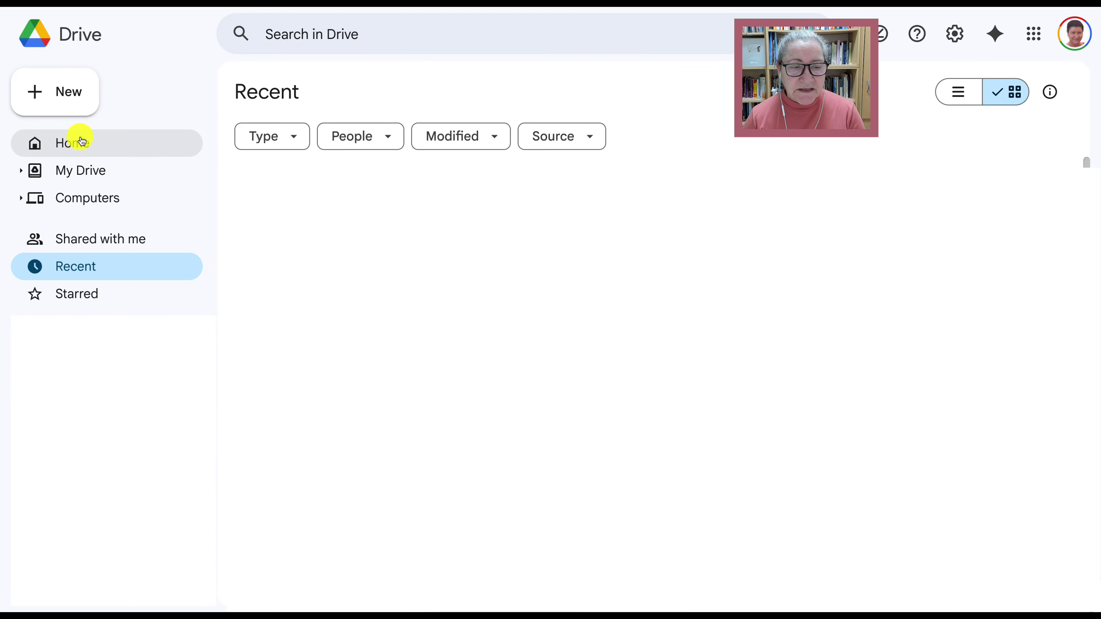
Upload the video file AI for Teachers.mp4 to Drive
click(76, 96)
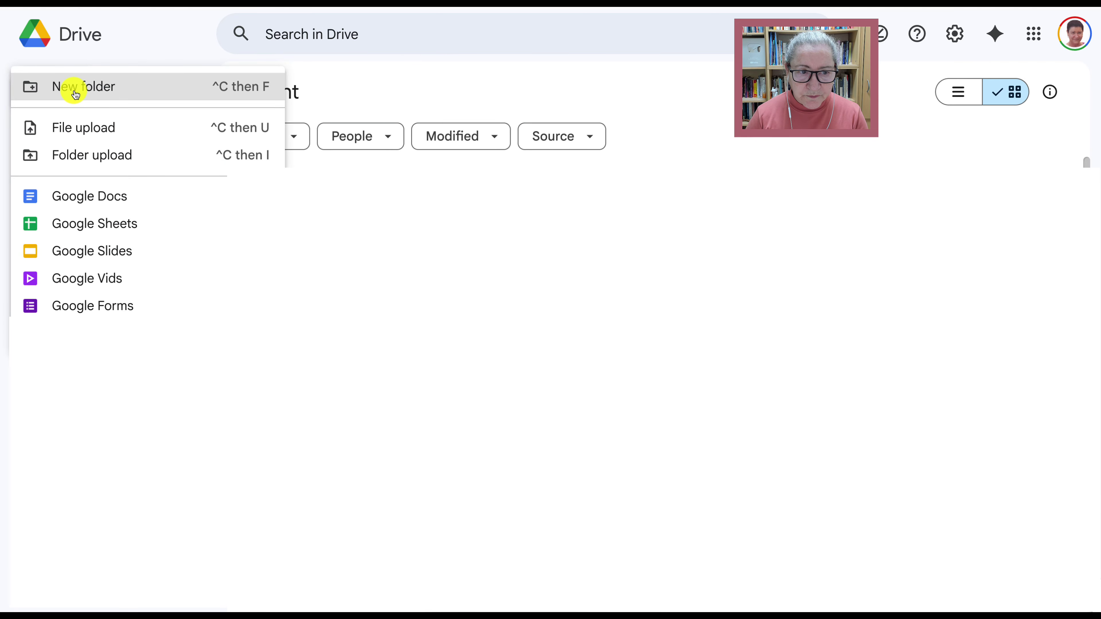
click(102, 133)
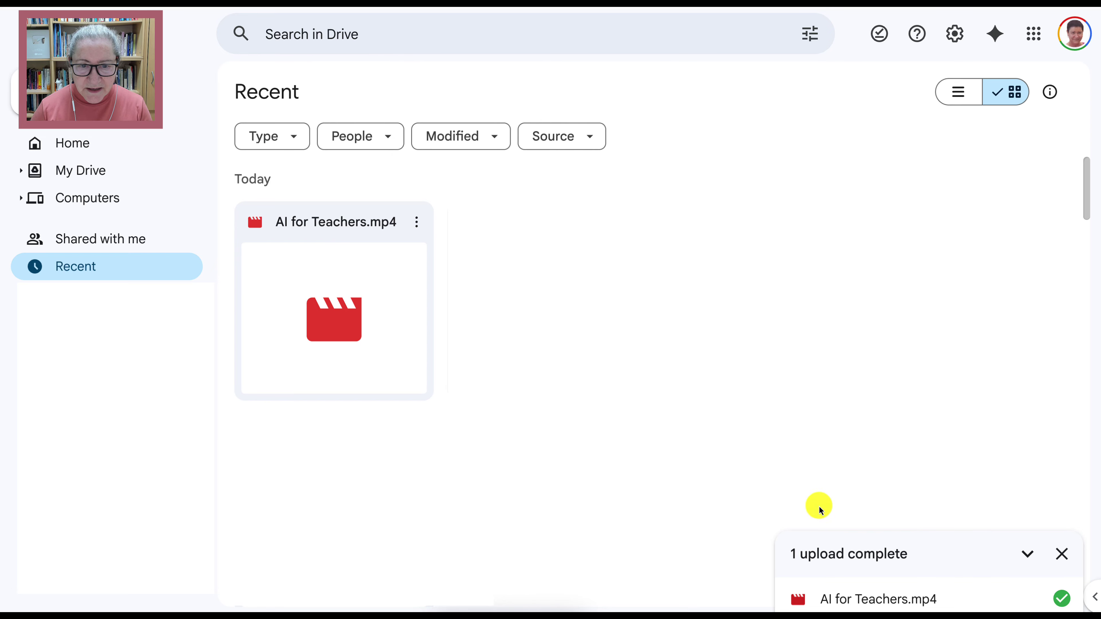
Set general access of AI for Teachers.mp4 to Anyone with the link and copy its sharing link
click(418, 222)
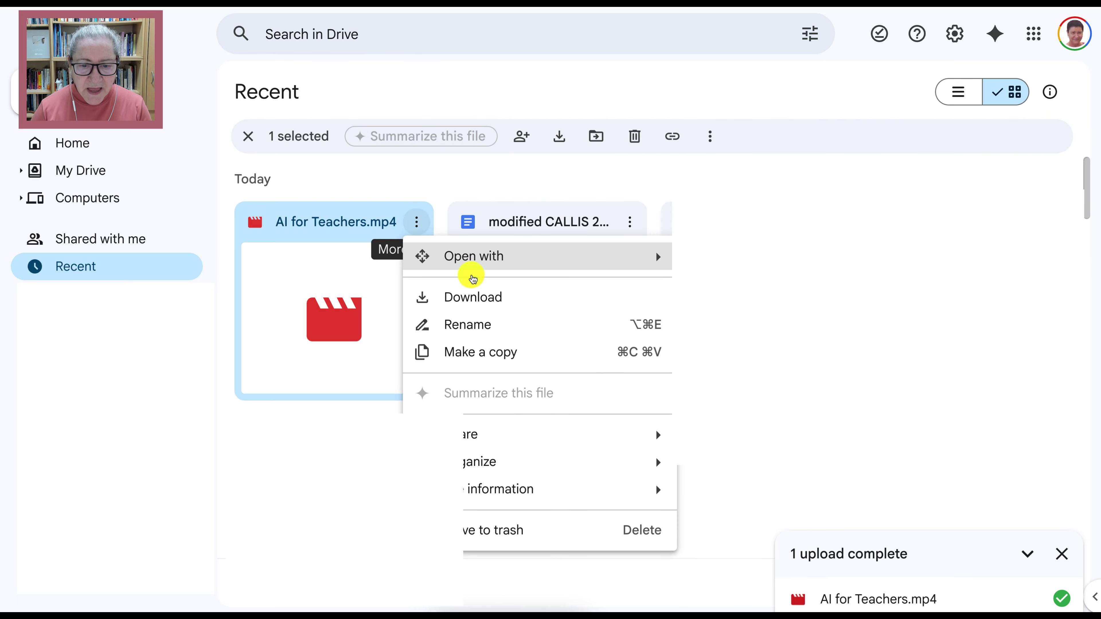
mouse_move(500, 433)
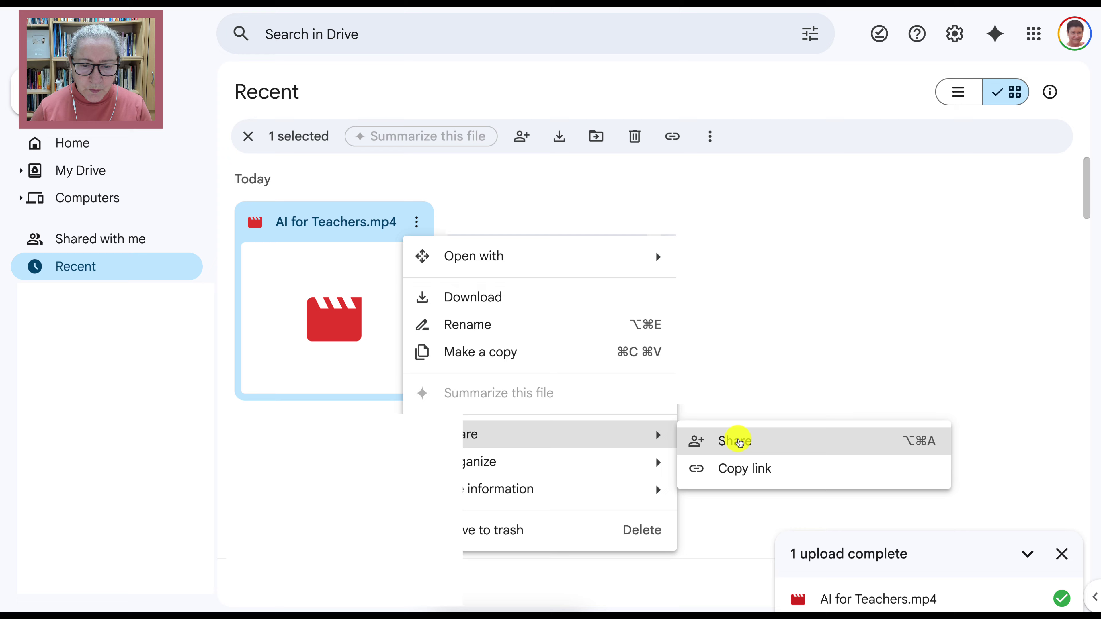
click(740, 442)
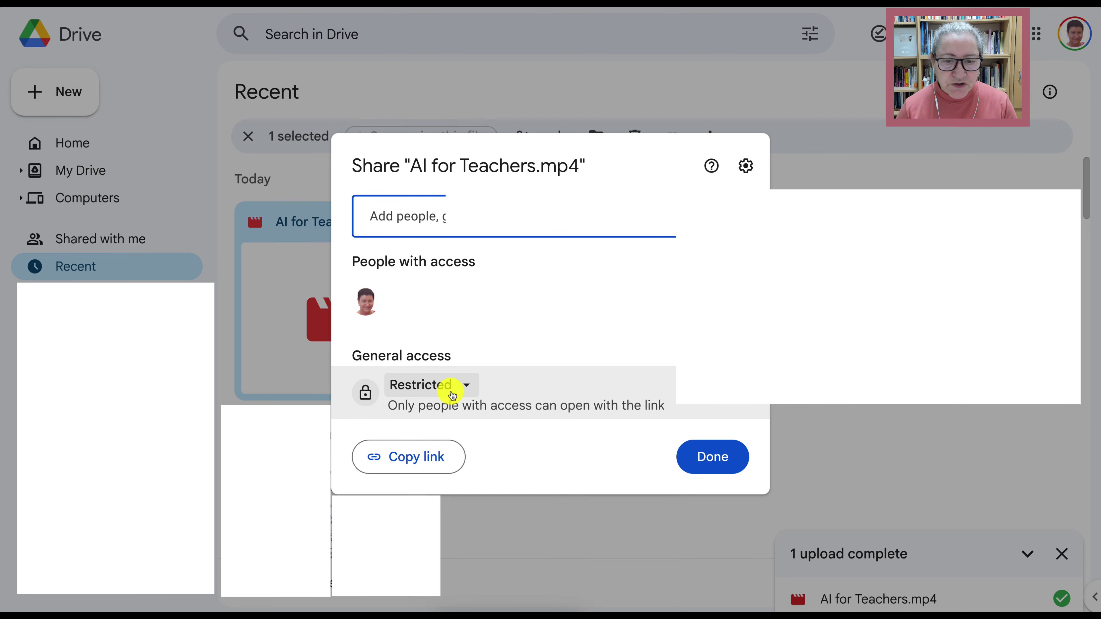
click(465, 387)
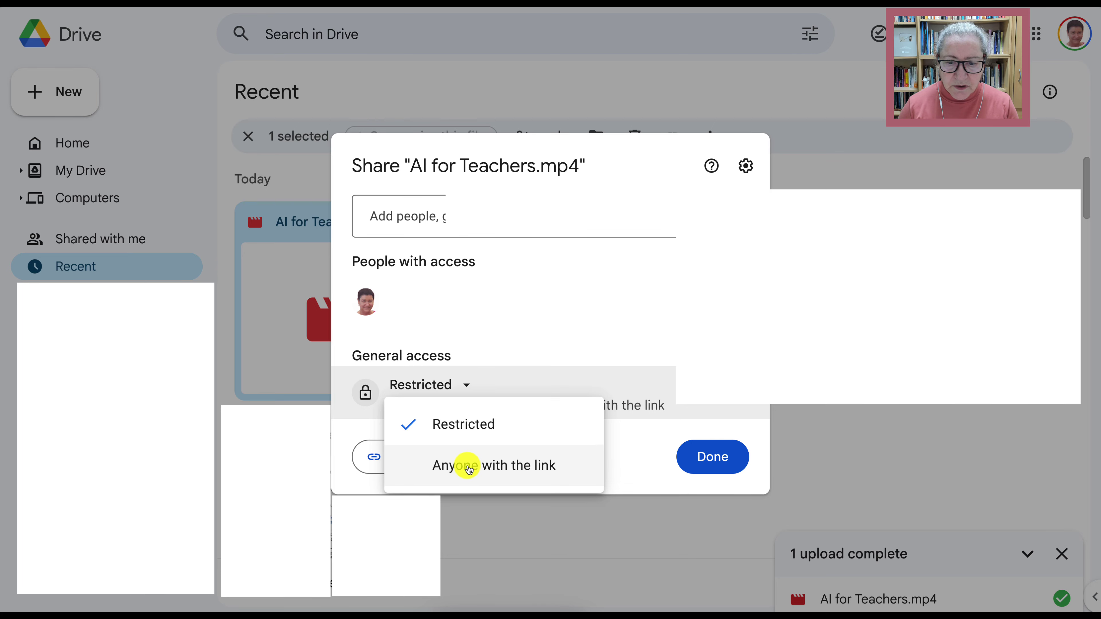
click(468, 466)
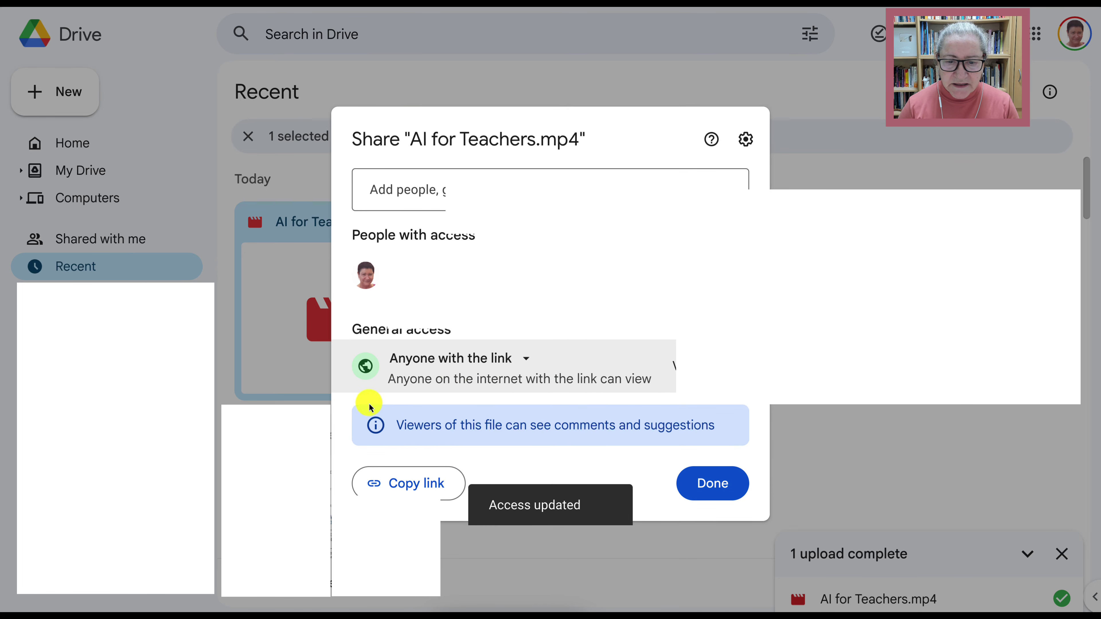
click(426, 486)
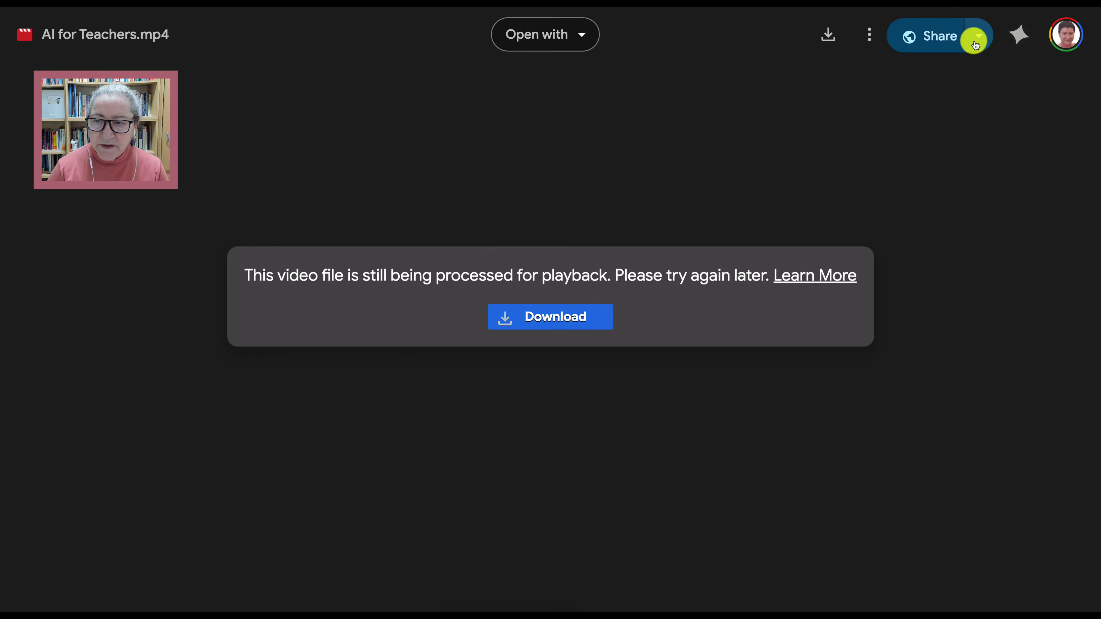
Get the embed code for AI for Teachers.mp4, copy the whole iframe and close the embed dialog
click(870, 38)
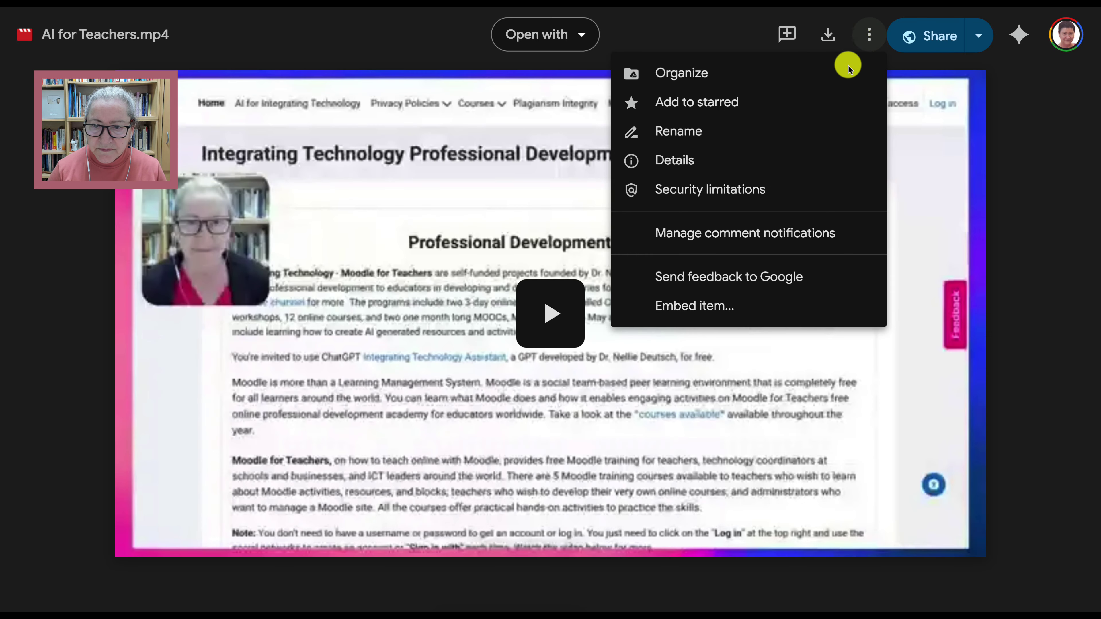
click(703, 309)
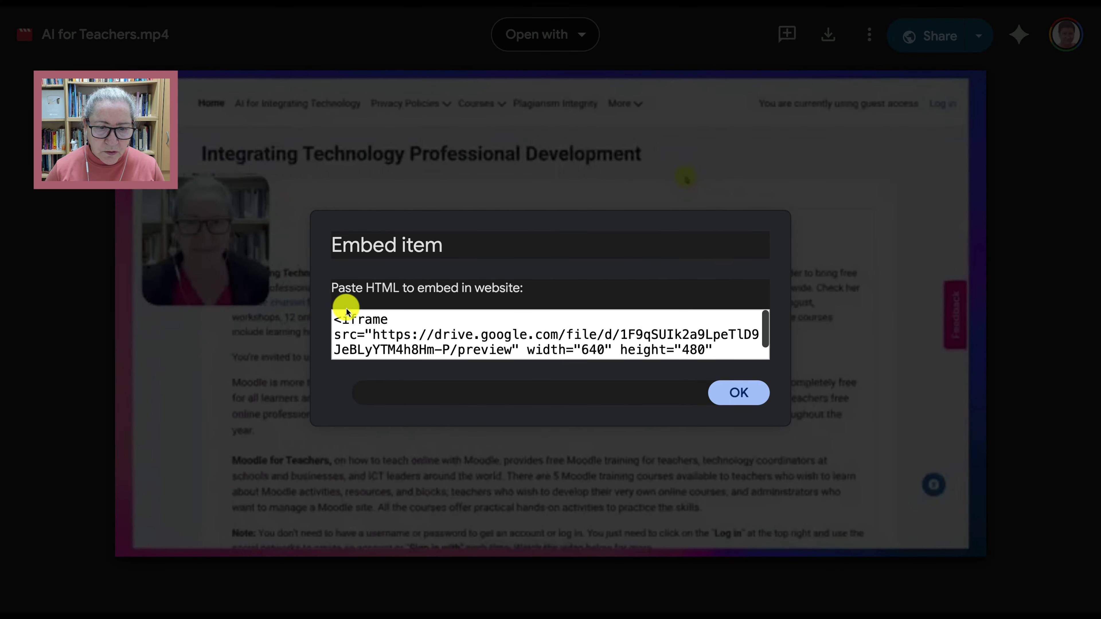
drag(332, 319, 632, 388)
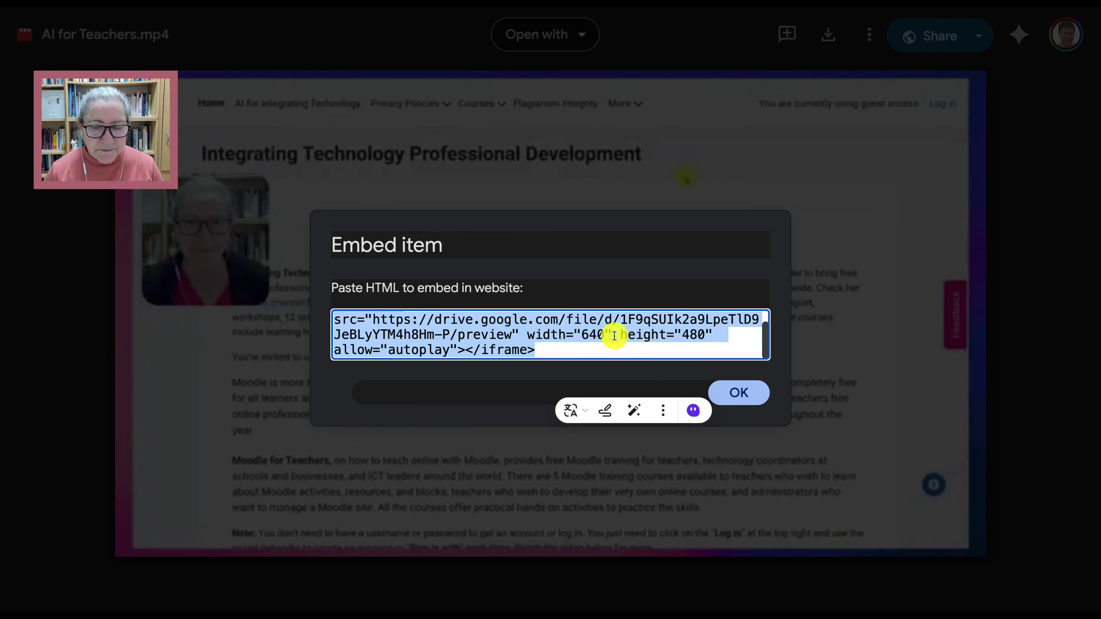
click(739, 392)
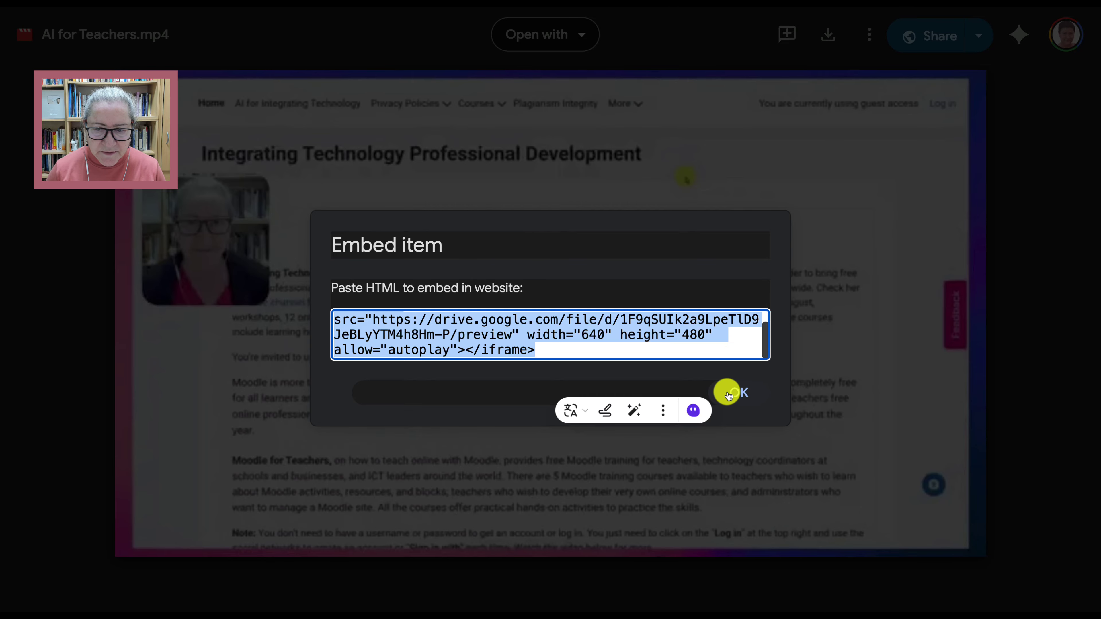
click(728, 392)
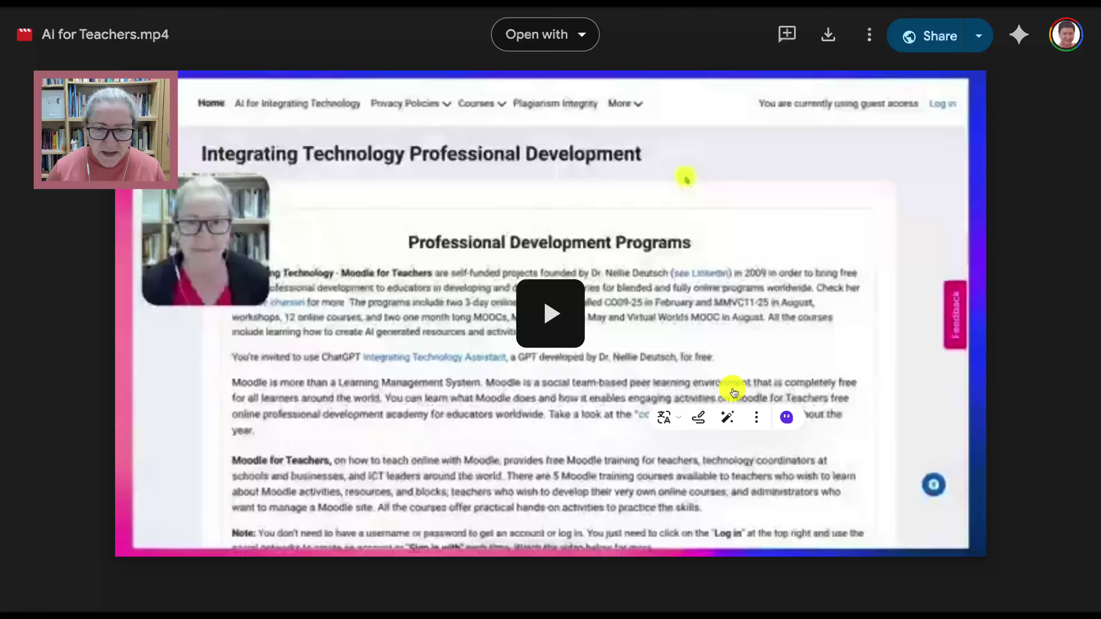
Reopen the video's embed code and try to copy only the preview URL from the iframe's src attribute
click(869, 37)
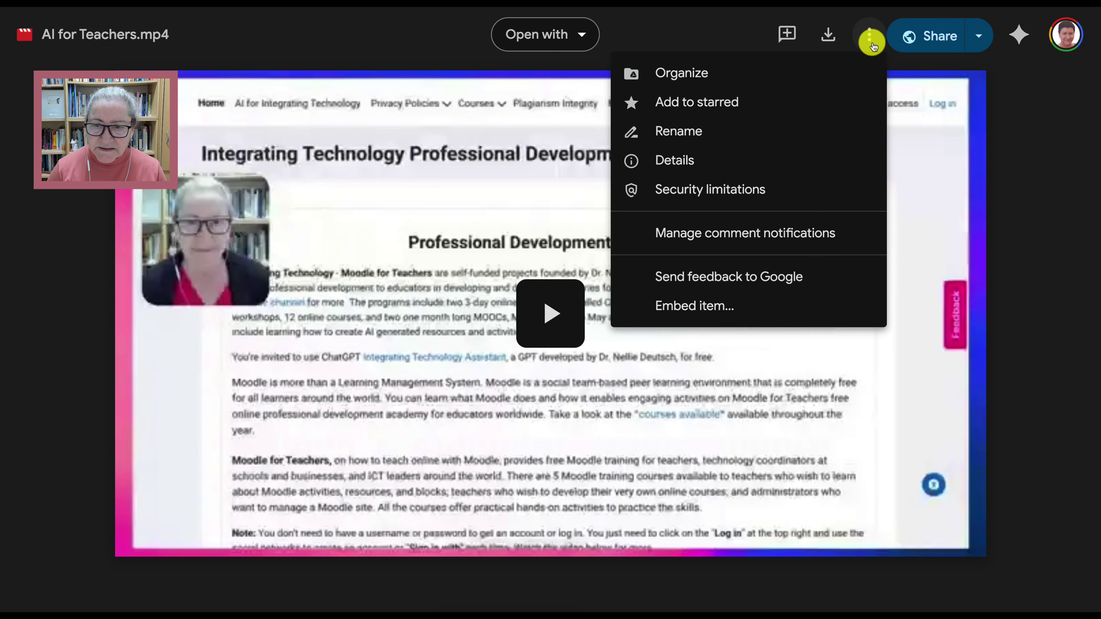
click(713, 306)
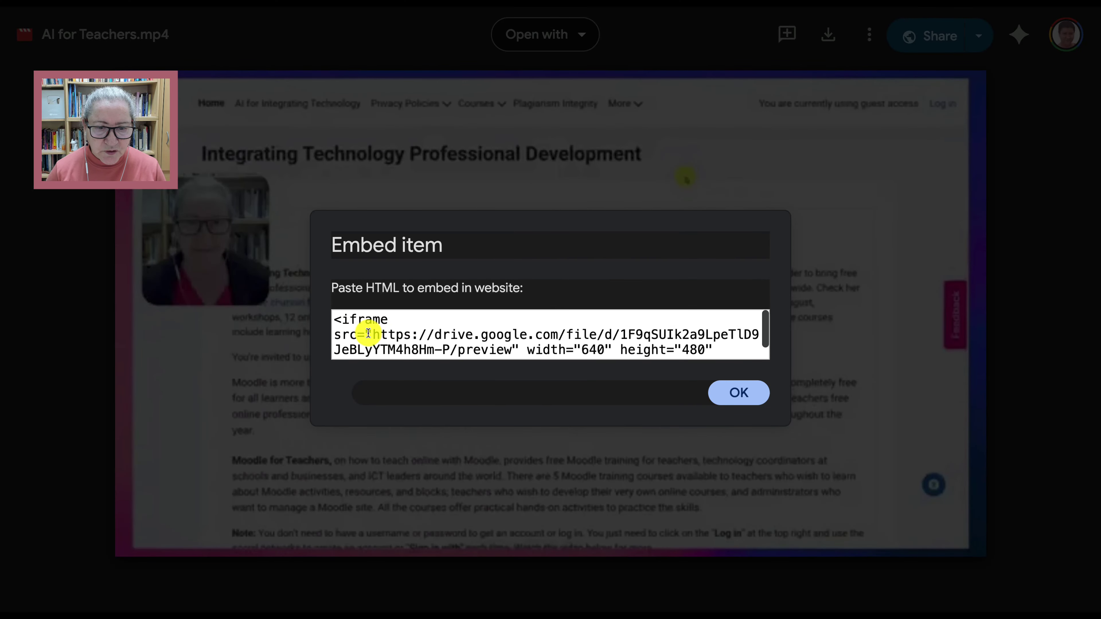
drag(369, 334, 514, 337)
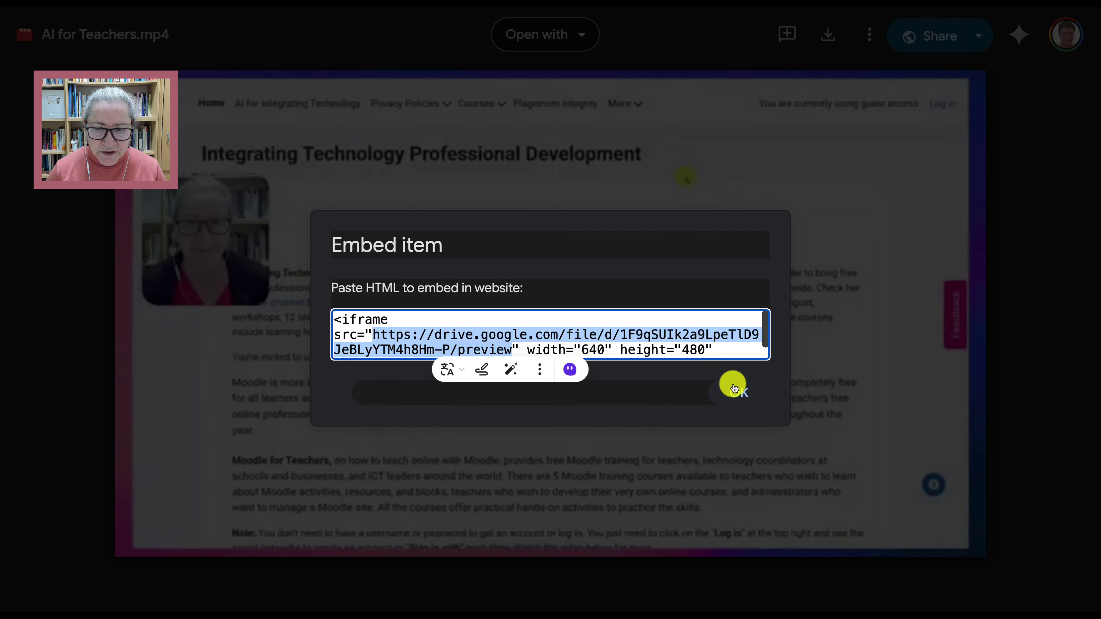
triple_click(715, 343)
key(ctrl+c)
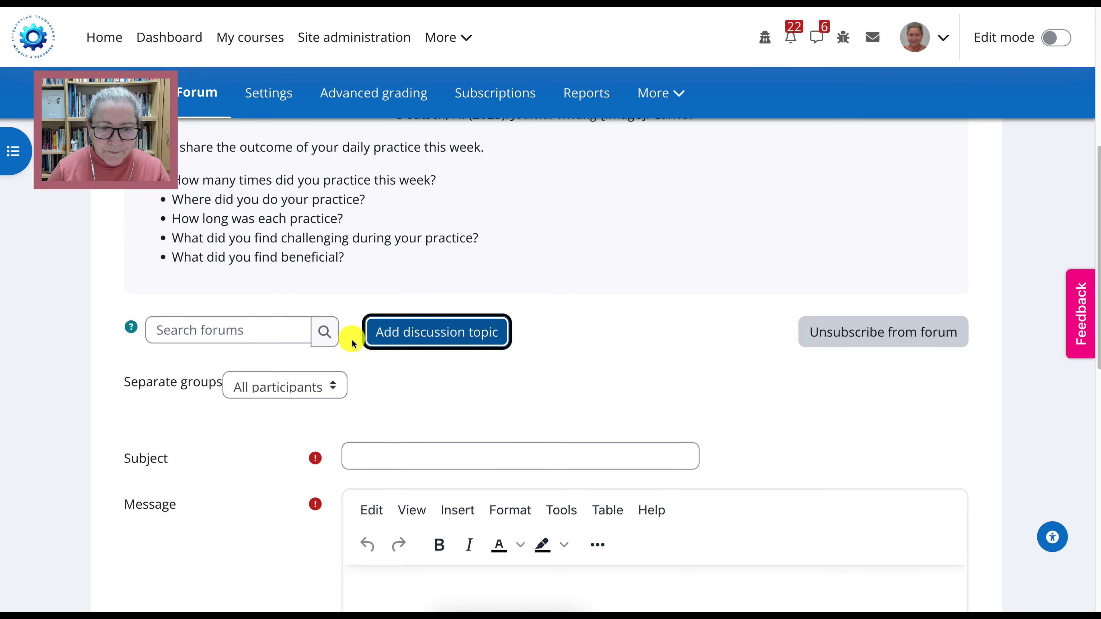
Enter "Video" as the subject of the new discussion topic in the Moodle forum
scroll(352, 344, down, 4)
click(375, 292)
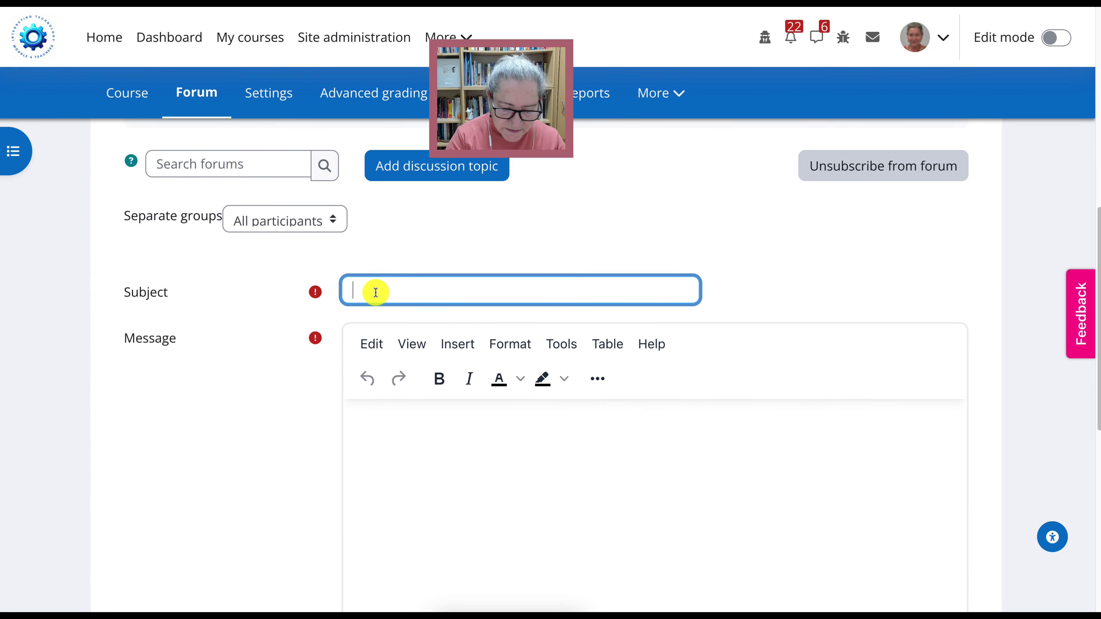
text(Video)
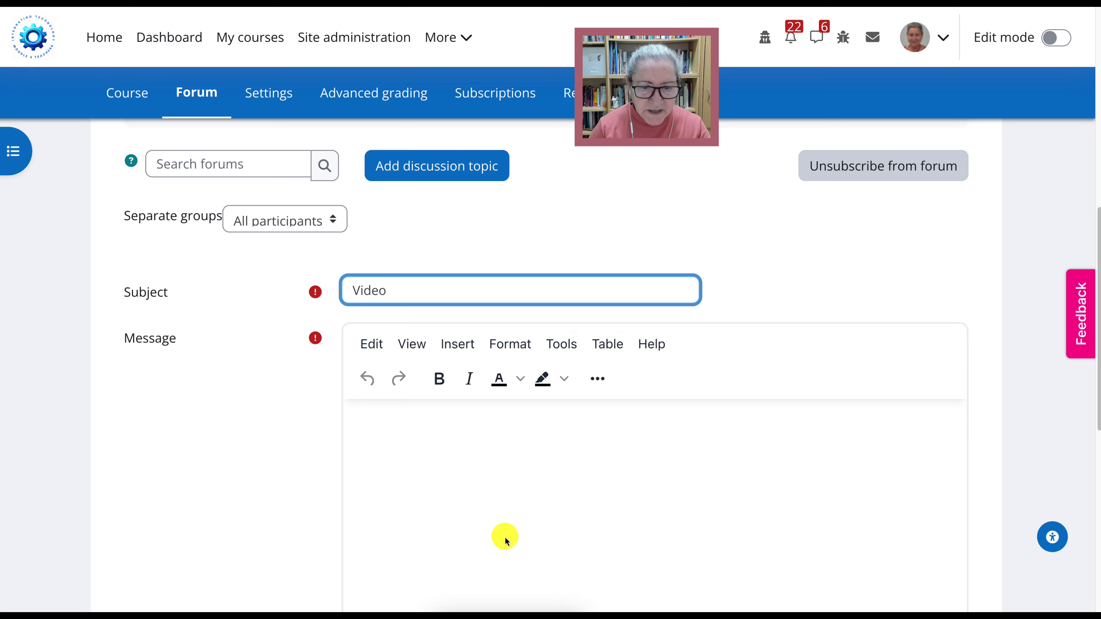
Start inserting a Website Generico widget into the message and name its button "Video"
scroll(506, 540, down, 3)
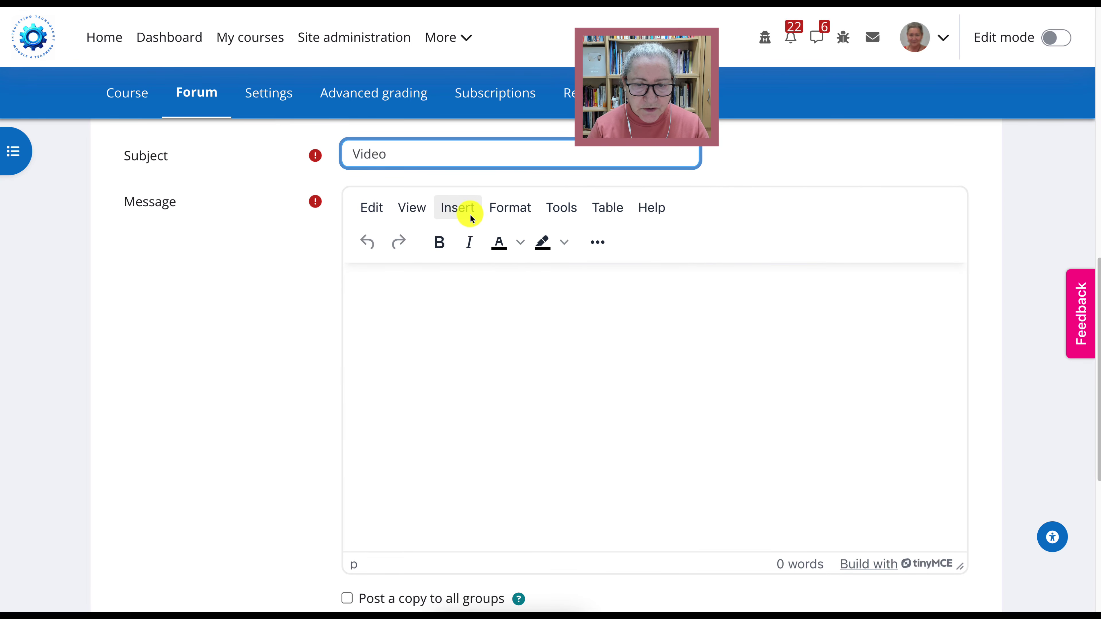
click(597, 244)
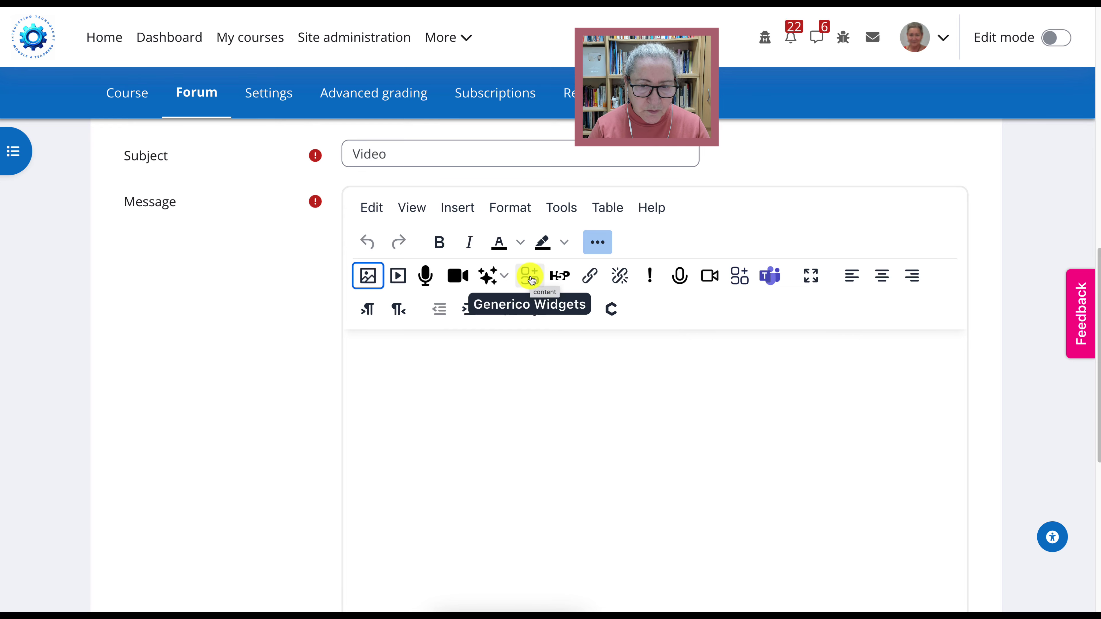
click(460, 209)
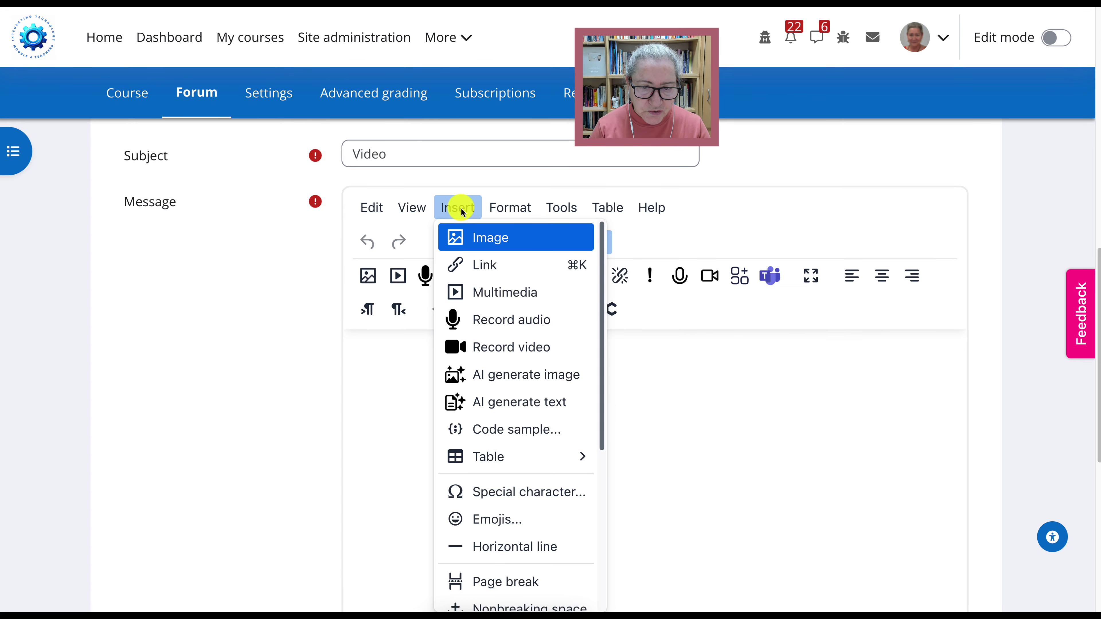
scroll(492, 460, down, 3)
scroll(493, 463, down, 3)
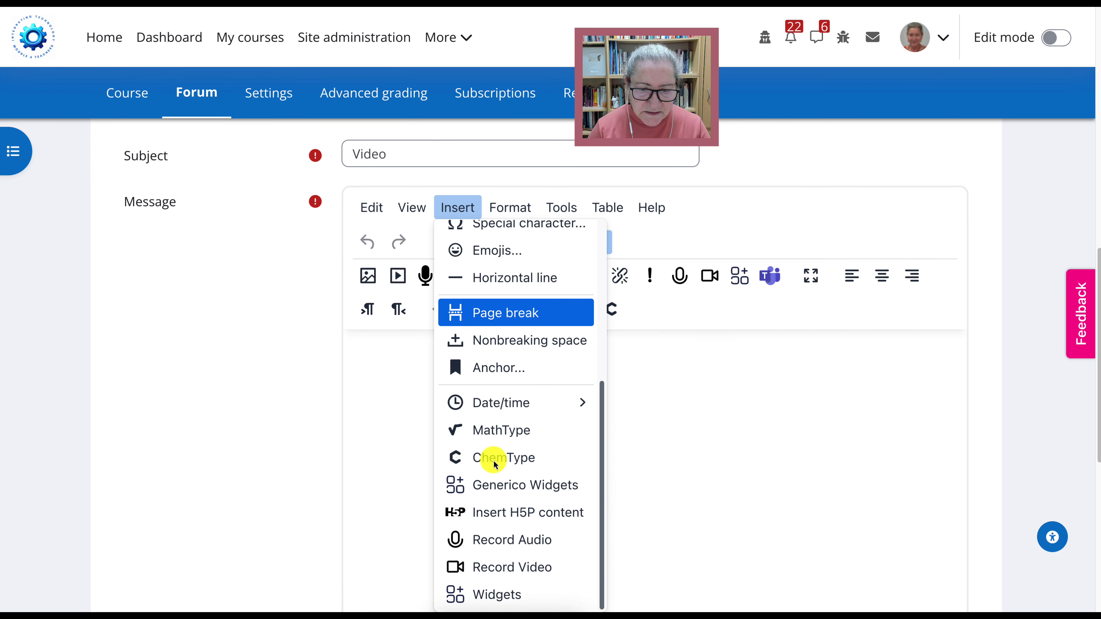
click(505, 490)
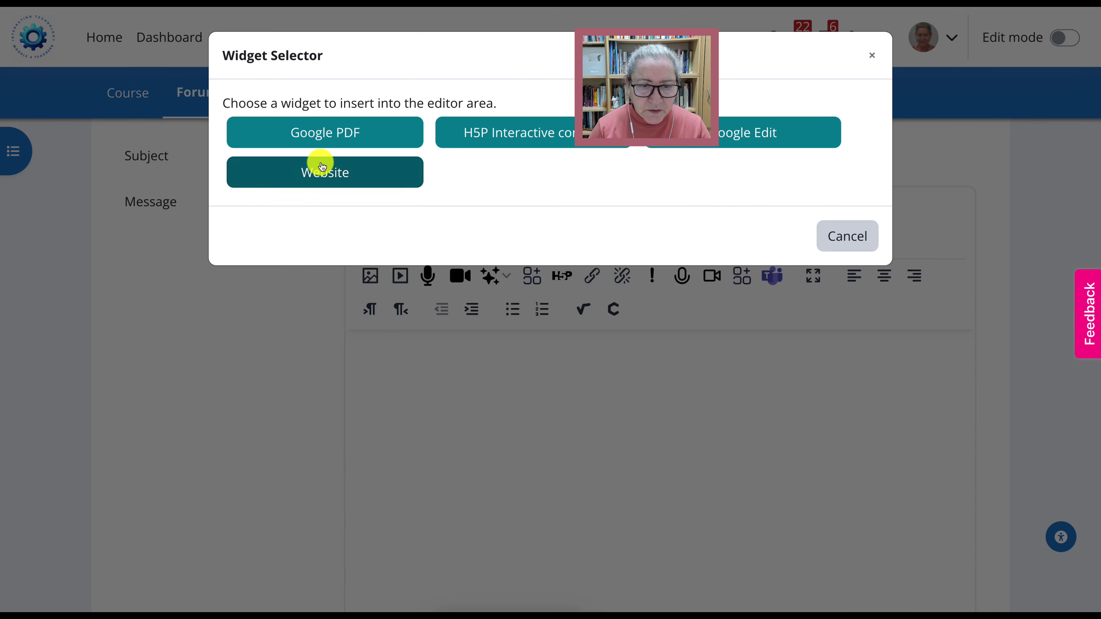
click(321, 161)
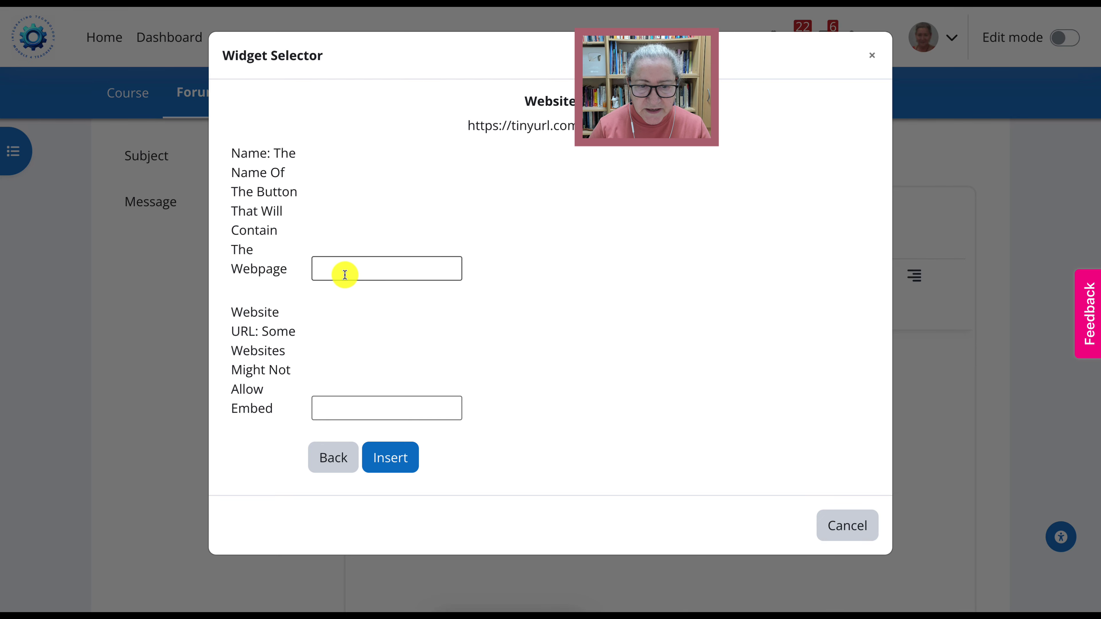
click(333, 267)
text(Video)
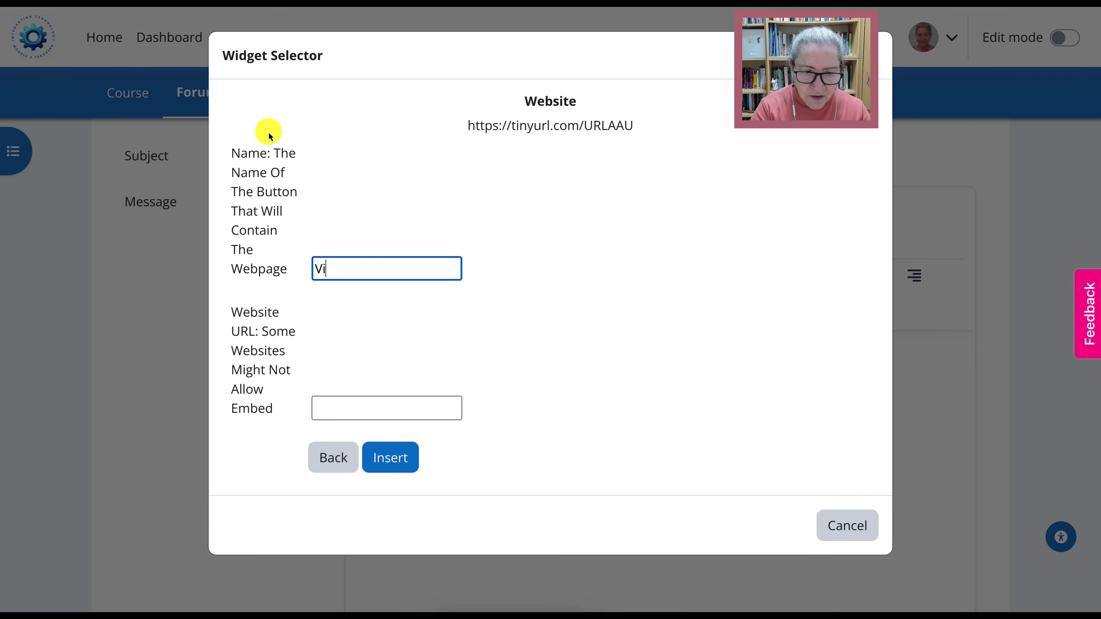
Paste the copied iframe code as the widget's website URL and delete everything after "/preview"
click(332, 406)
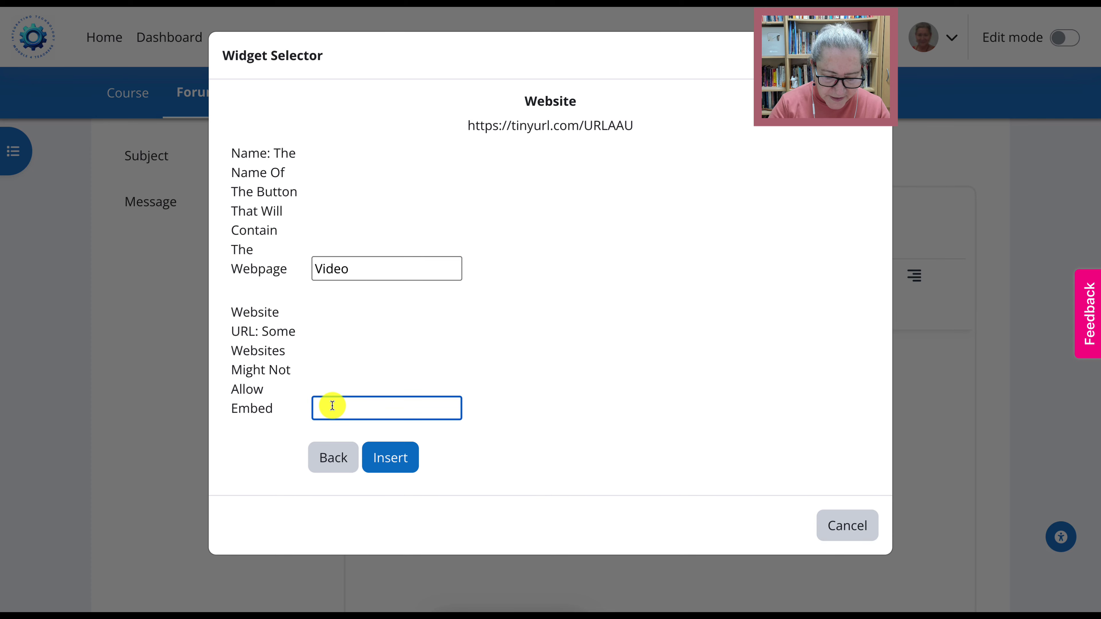
key(ctrl+v)
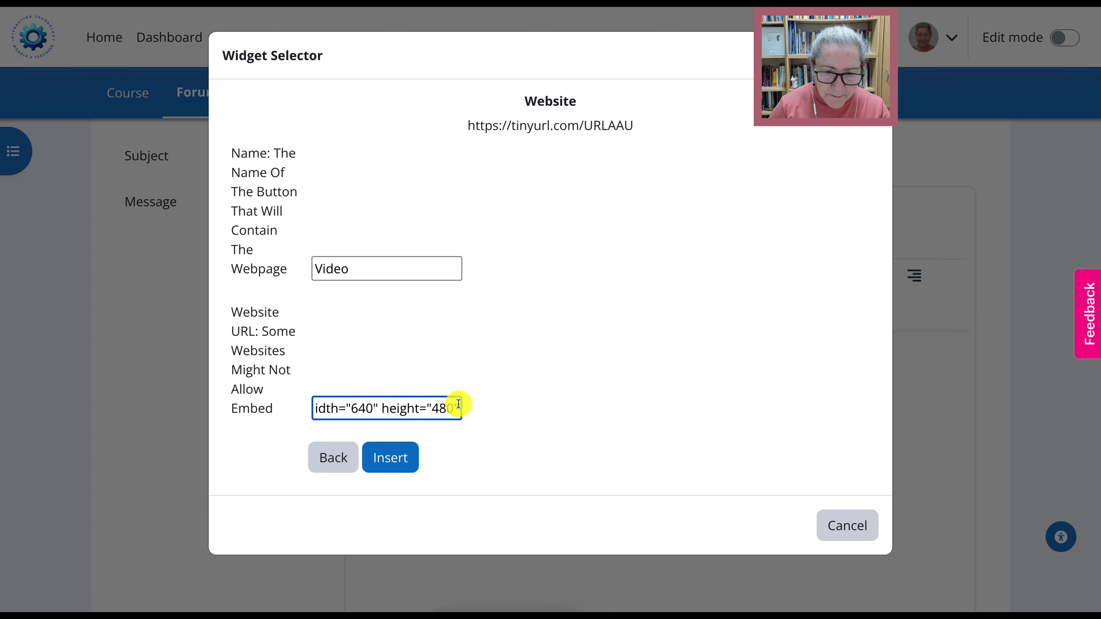
drag(459, 405, 364, 402)
drag(421, 408, 394, 401)
key(BackSpace)
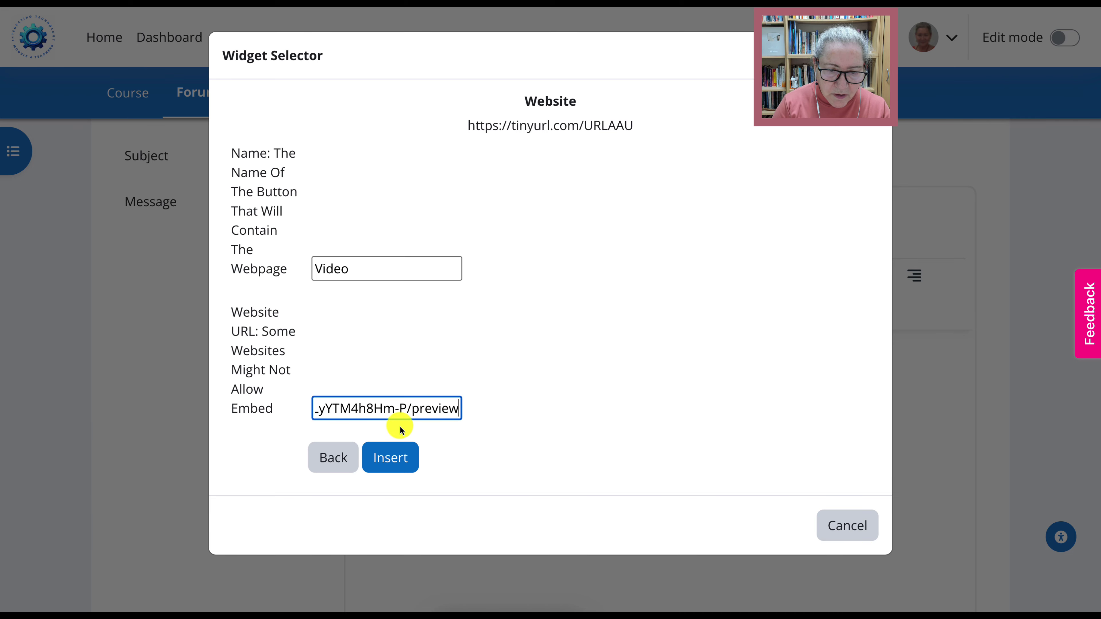
Remove the leading <iframe src=" so only the Drive preview URL remains, and insert the Website widget into the message
drag(400, 408, 293, 408)
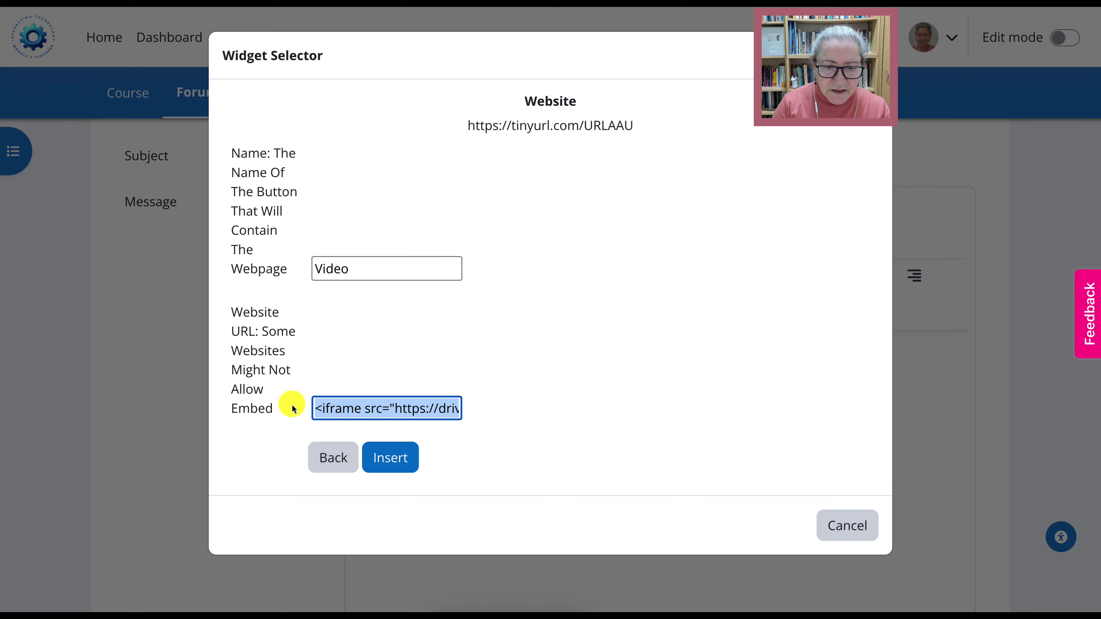
click(405, 407)
drag(395, 406, 256, 411)
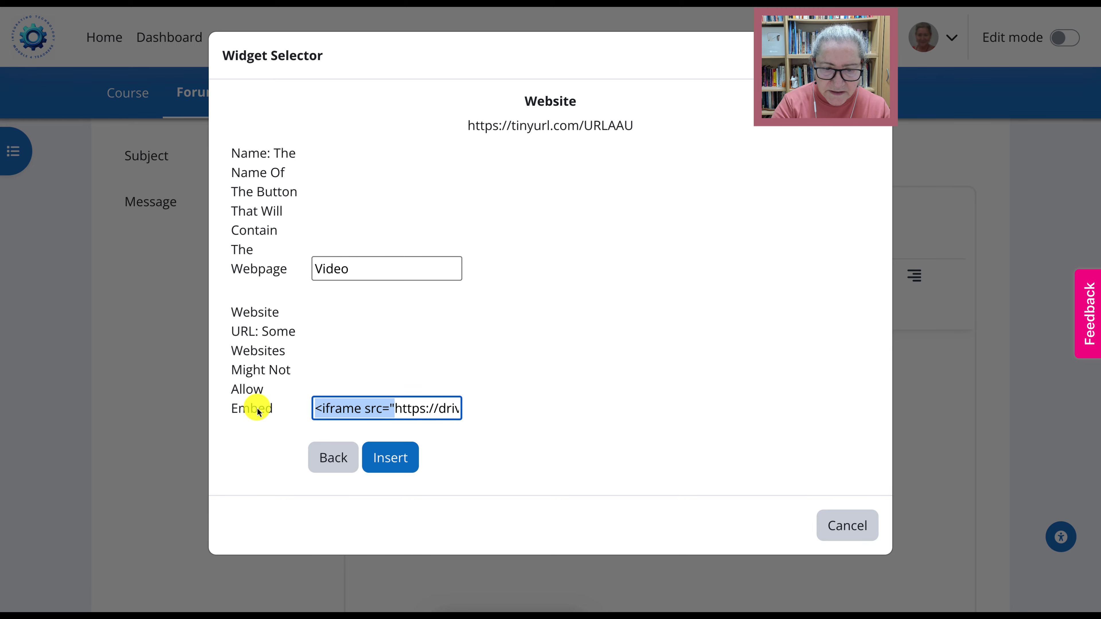
key(BackSpace)
click(386, 462)
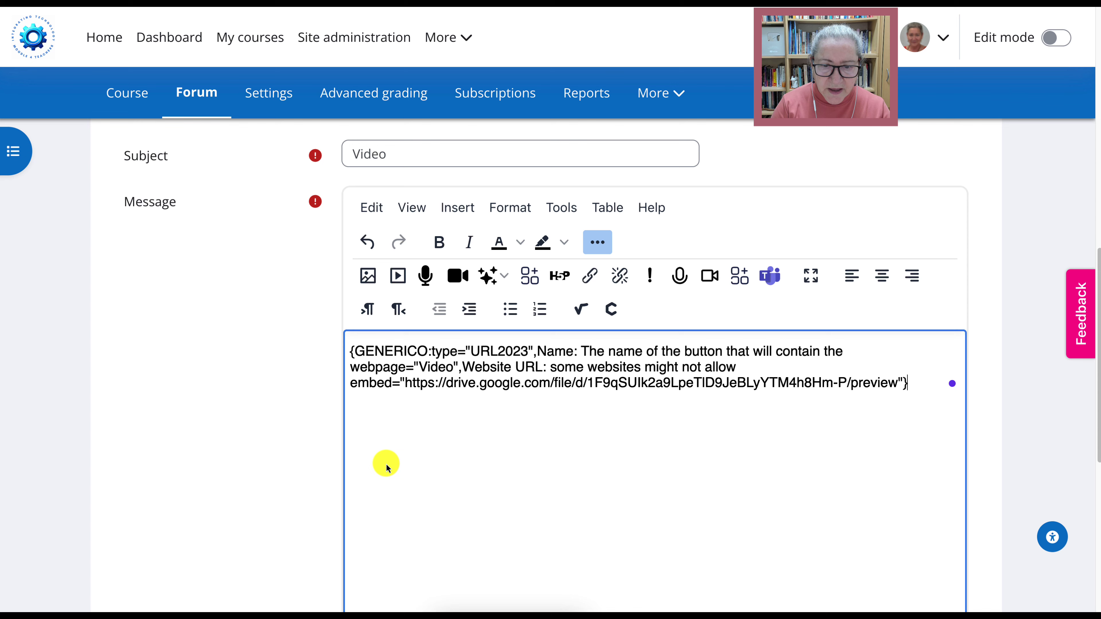
Below the Generico widget, add the copied 640 by 480 Drive iframe code in the message's source code and save it
click(918, 385)
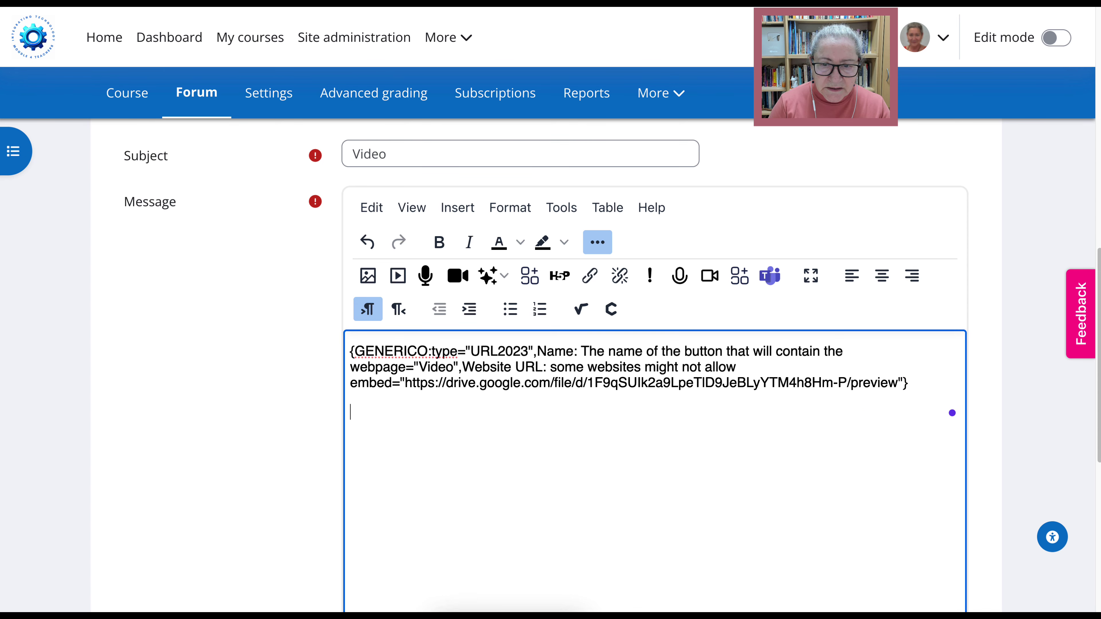
click(561, 208)
click(609, 252)
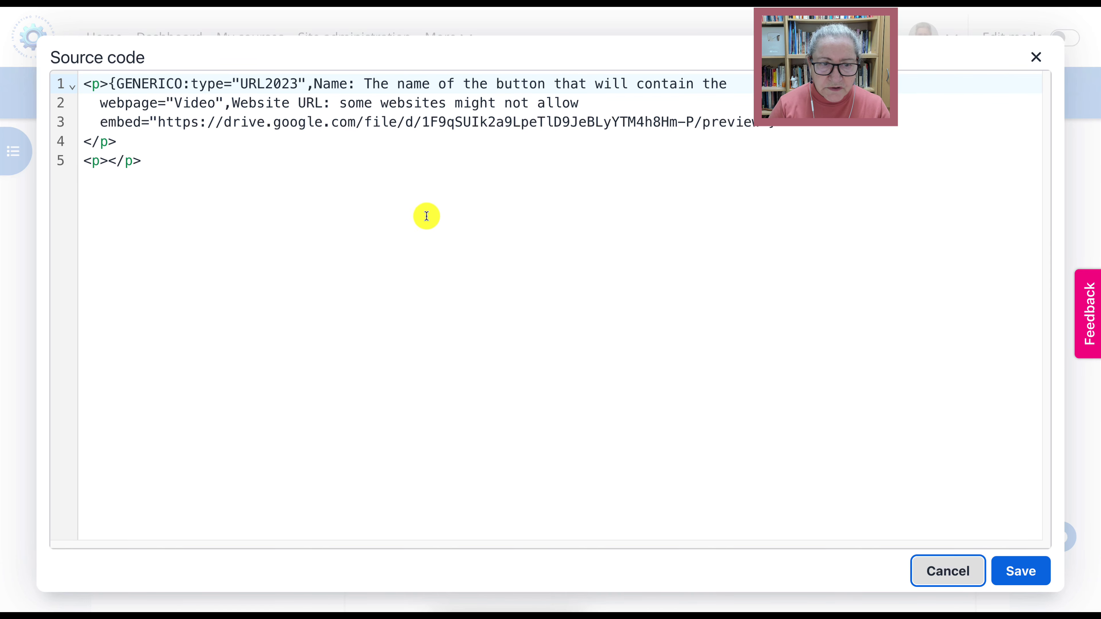
click(144, 164)
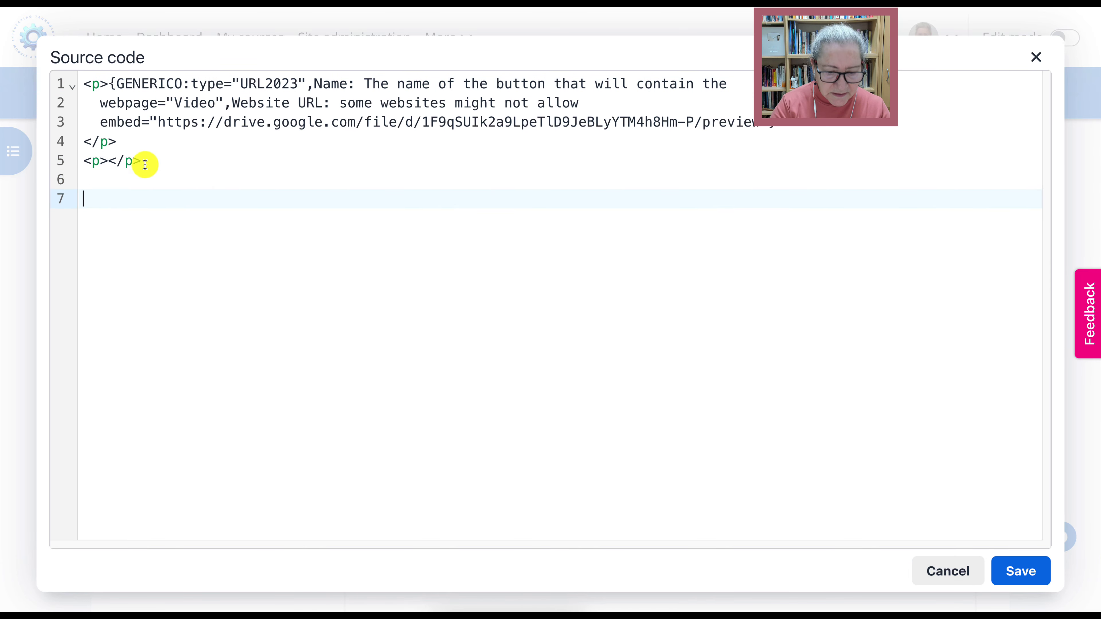
key(ctrl+v)
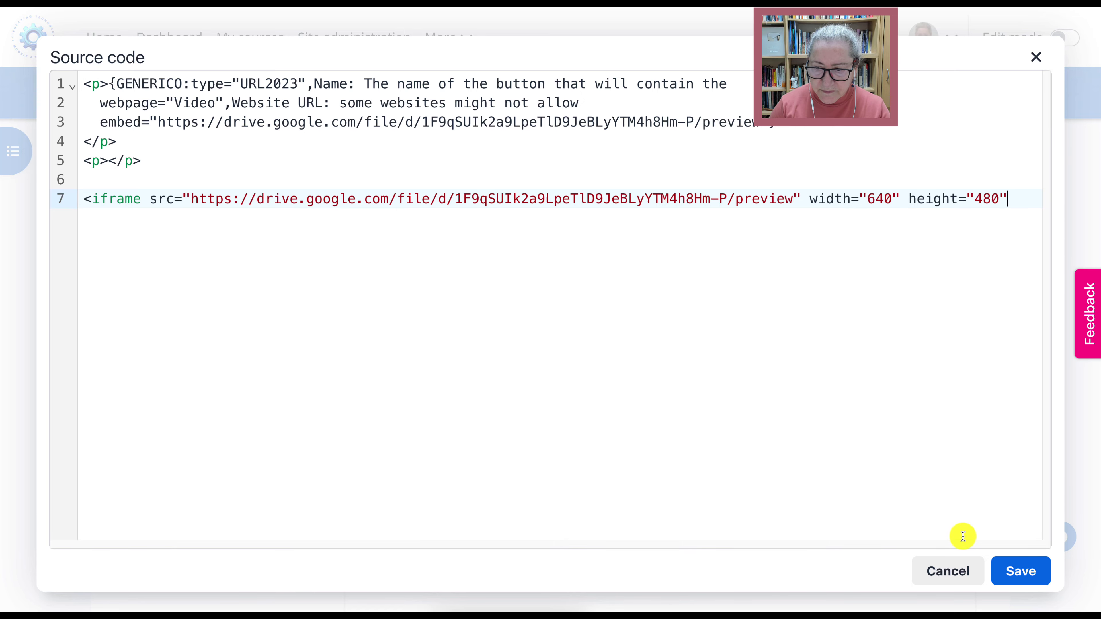
click(1010, 570)
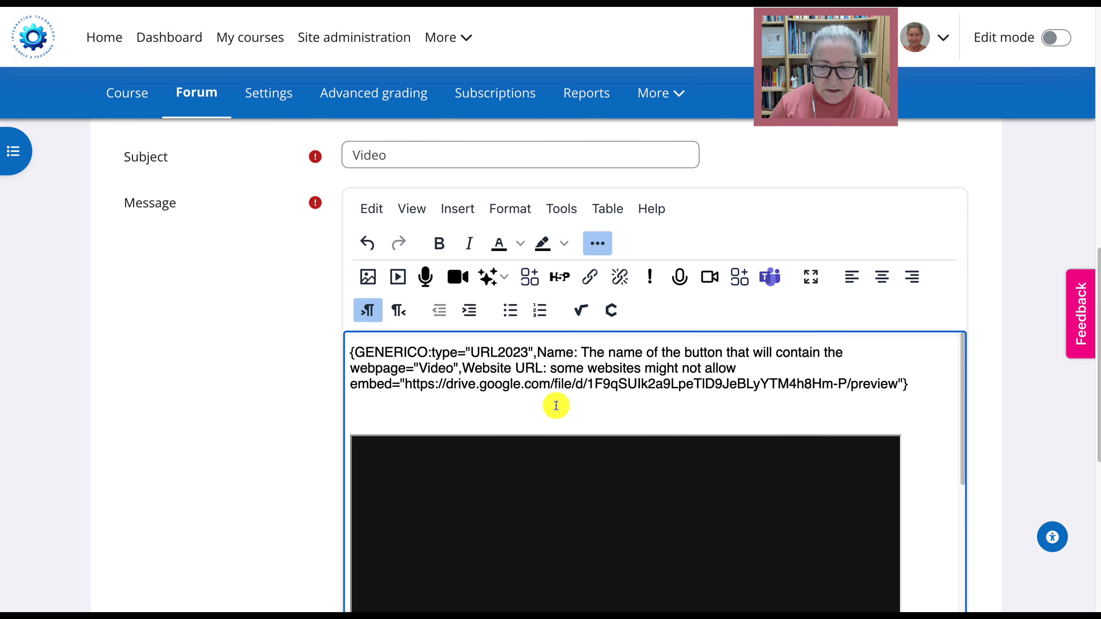
Check the embedded video in the message and post the discussion topic to the forum for all participants
scroll(600, 454, down, 2)
scroll(592, 464, up, 2)
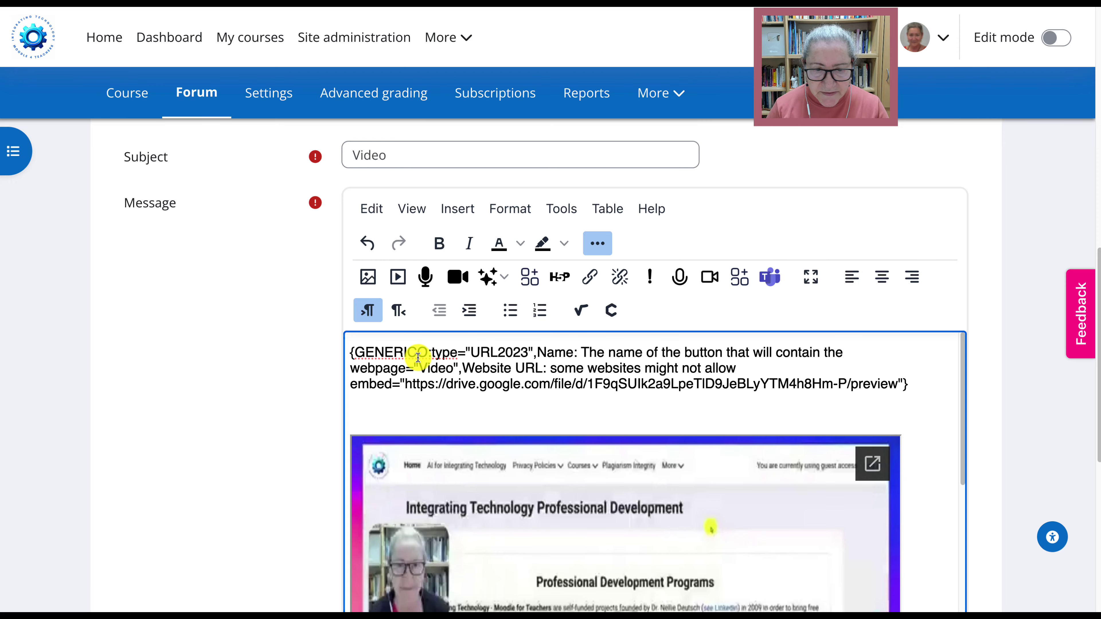
scroll(497, 441, down, 2)
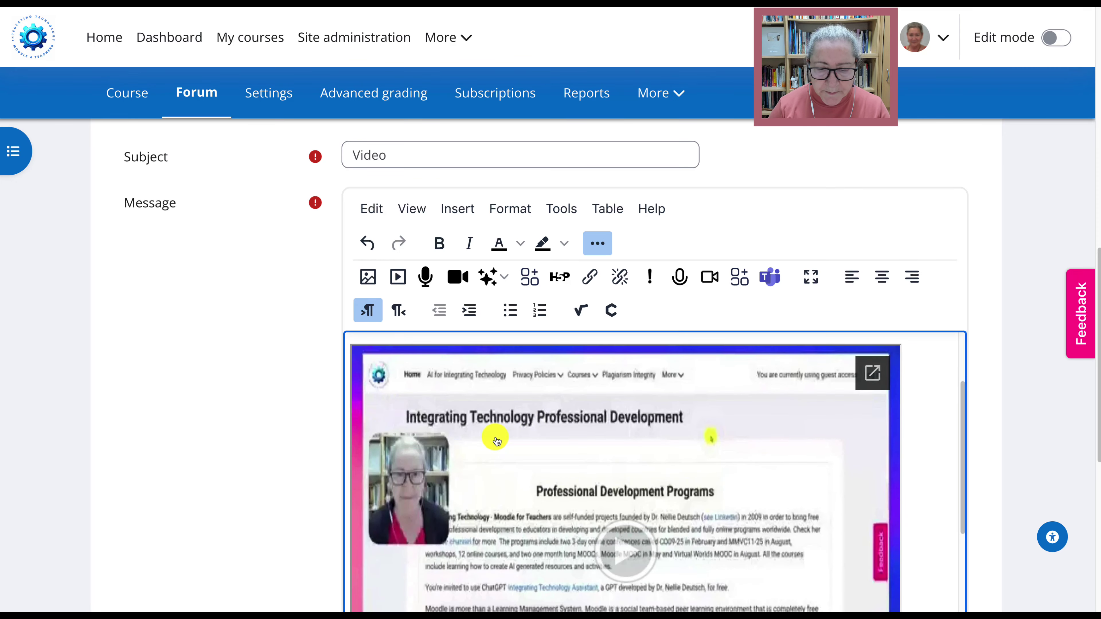
scroll(497, 440, down, 12)
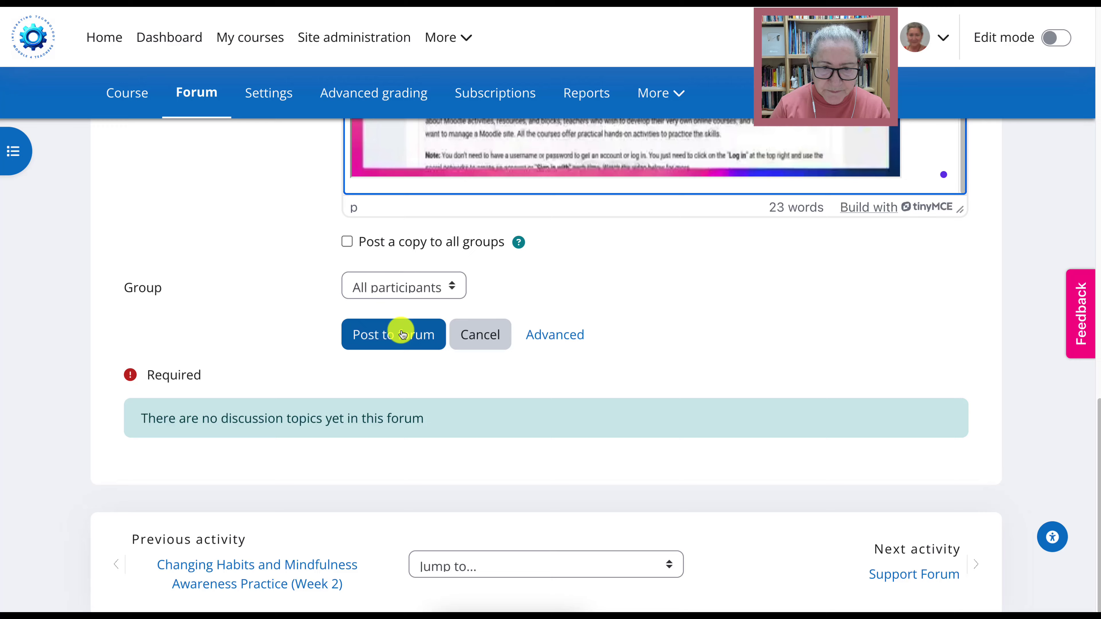
click(386, 335)
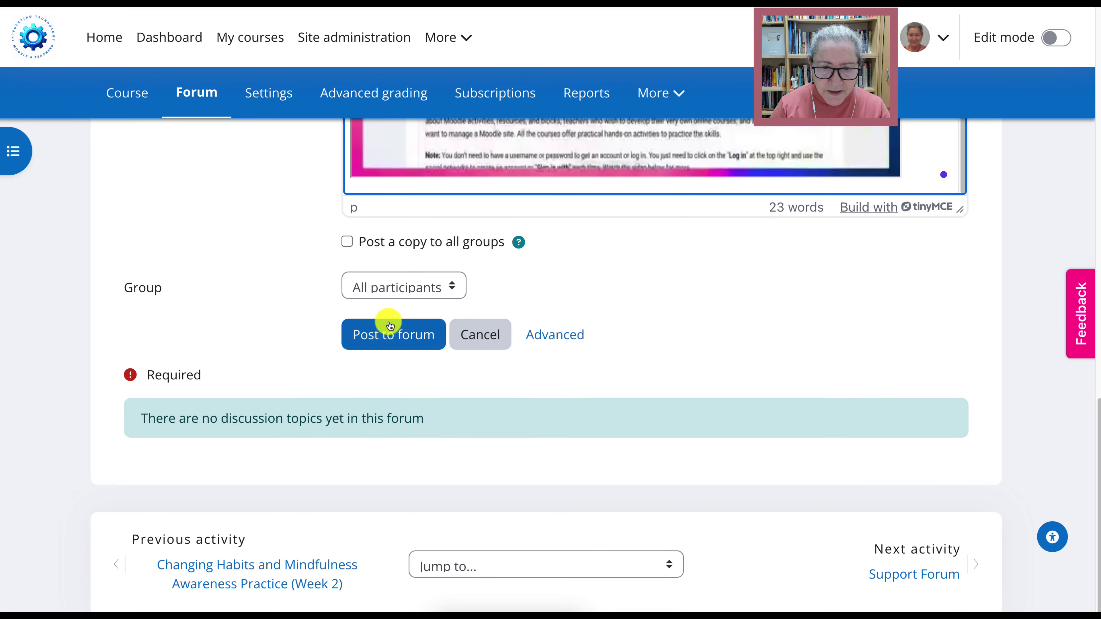
click(383, 337)
Open the posted "Video" discussion and expand its Video widget to check both embedded versions of the video
scroll(377, 347, down, 10)
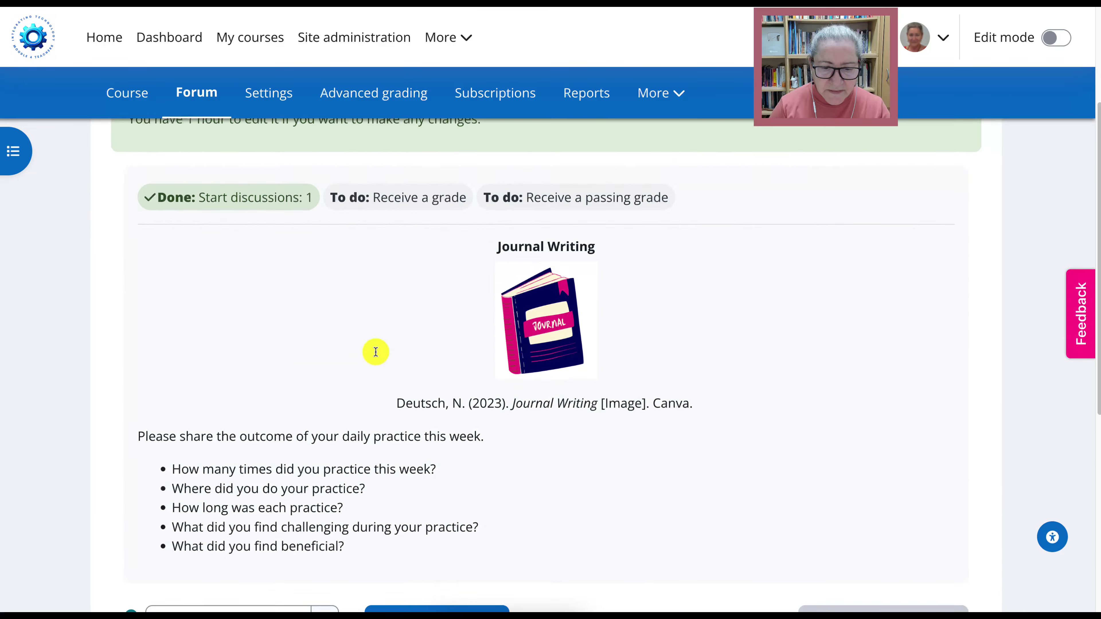
click(183, 408)
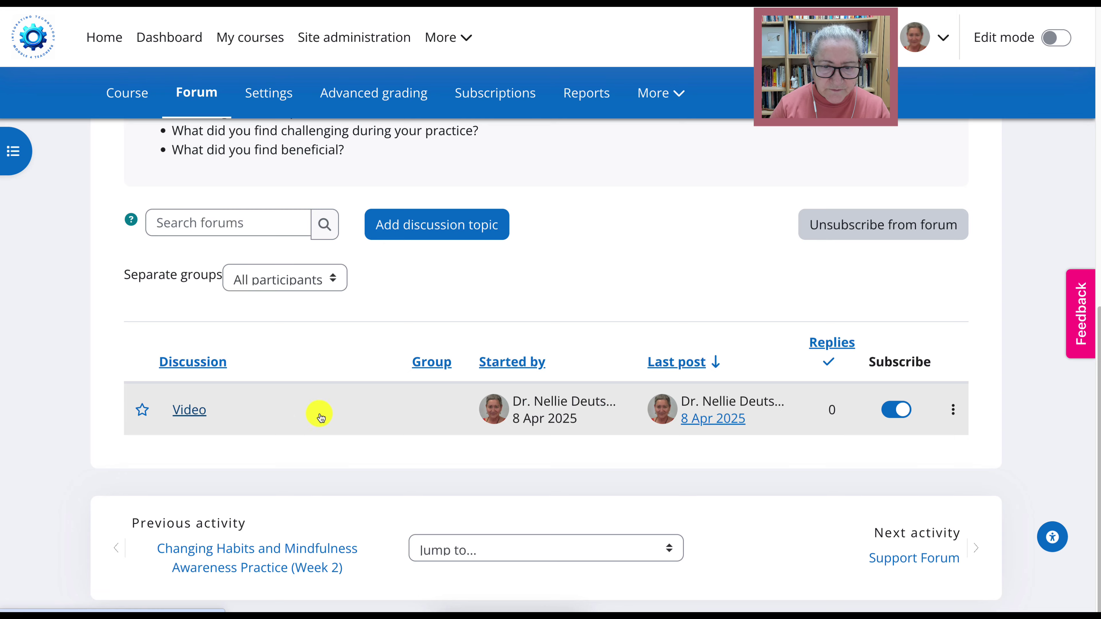
scroll(422, 401, down, 5)
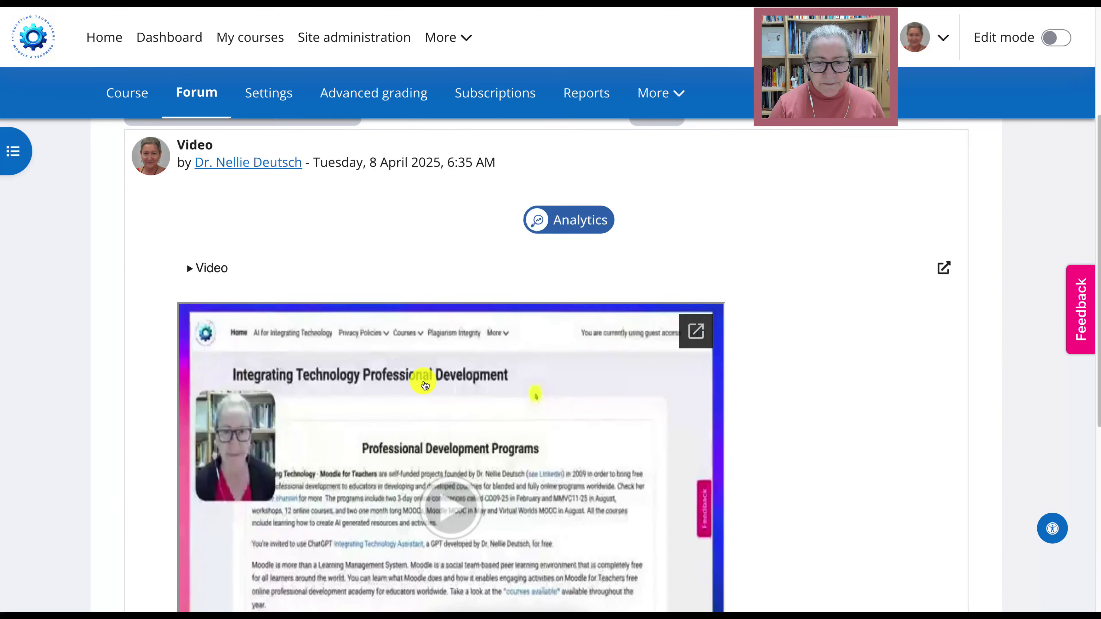
scroll(531, 429, down, 2)
scroll(532, 427, up, 4)
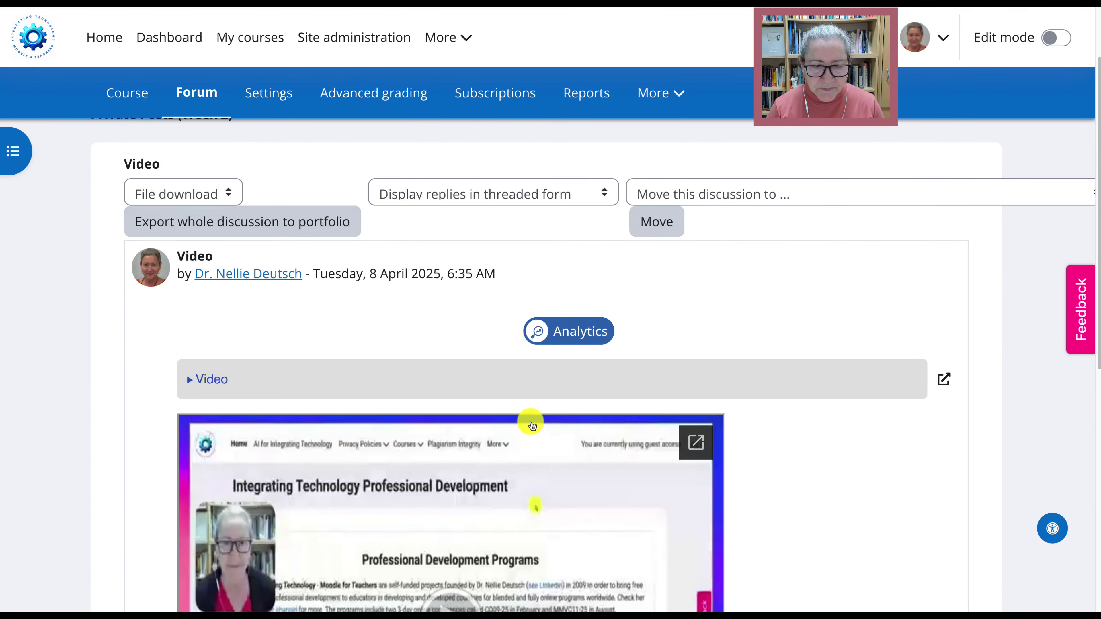
click(216, 381)
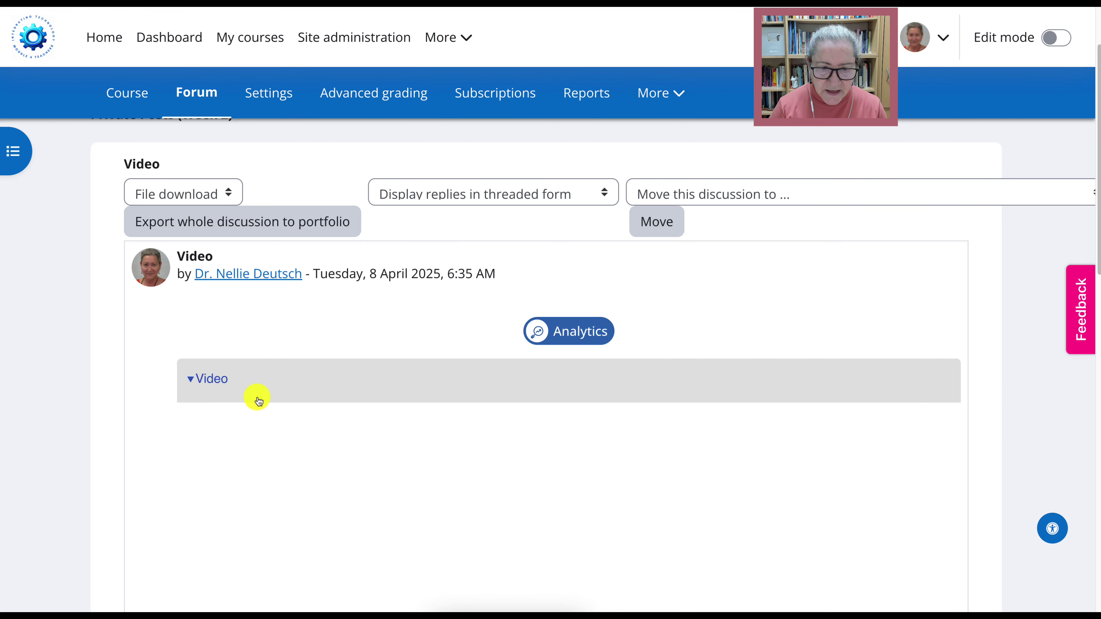
scroll(258, 401, down, 5)
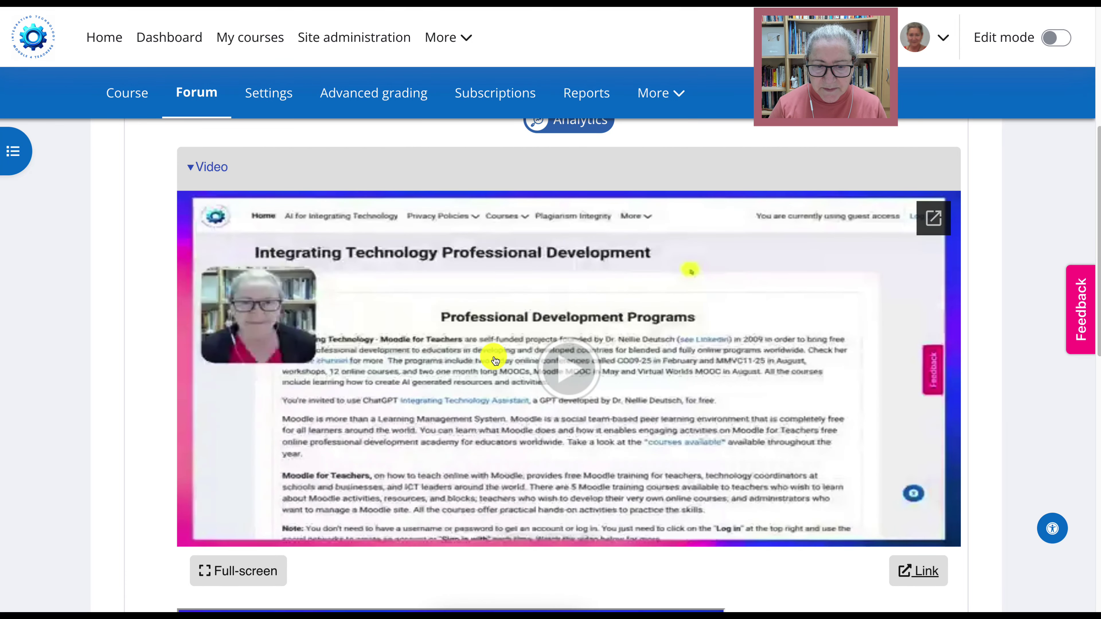